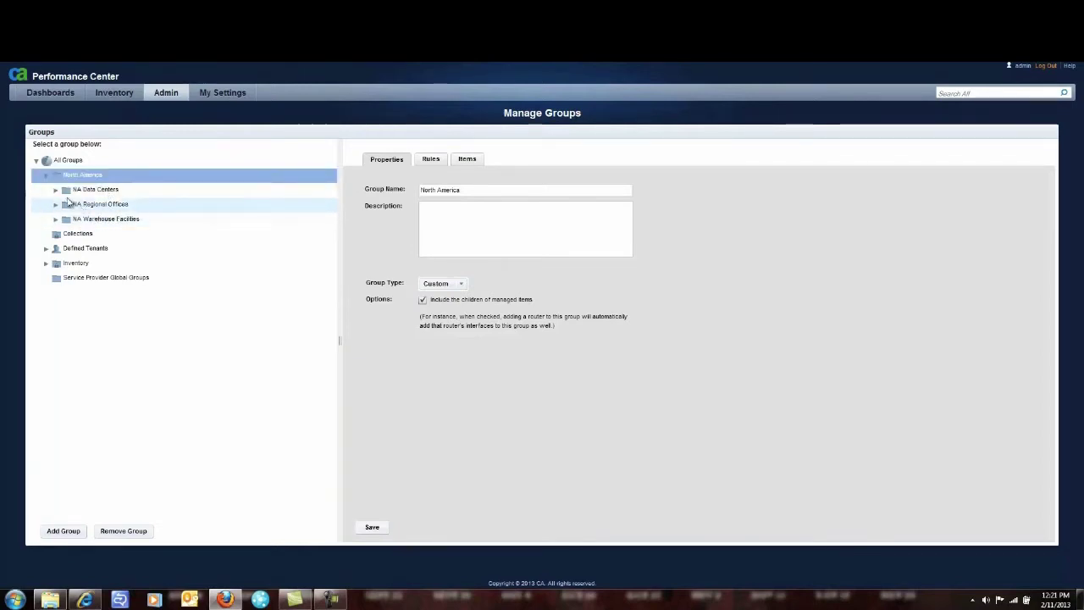
left_click(56, 190)
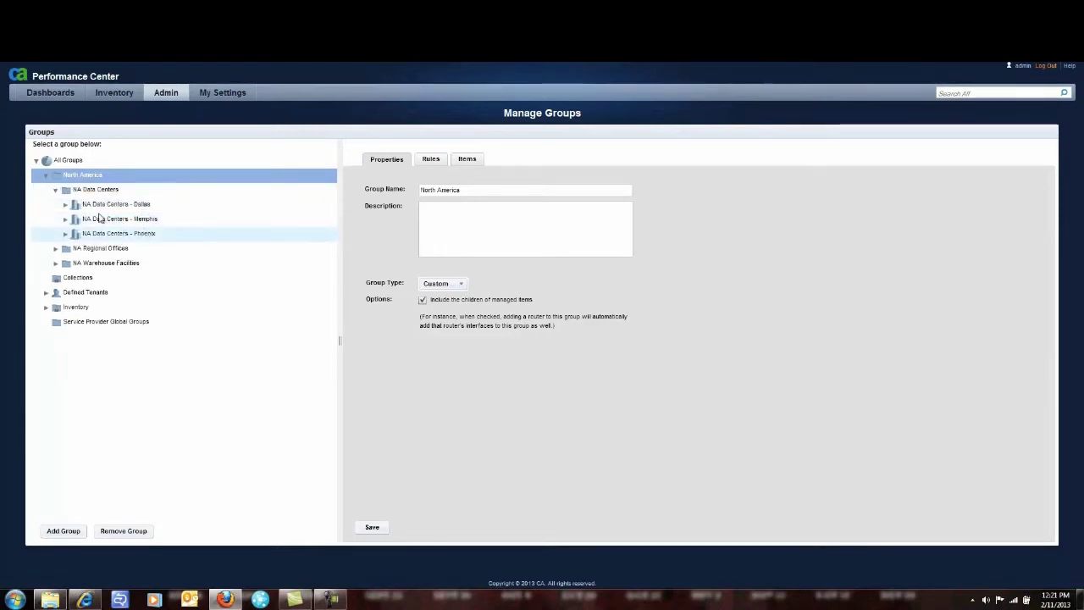
left_click(66, 205)
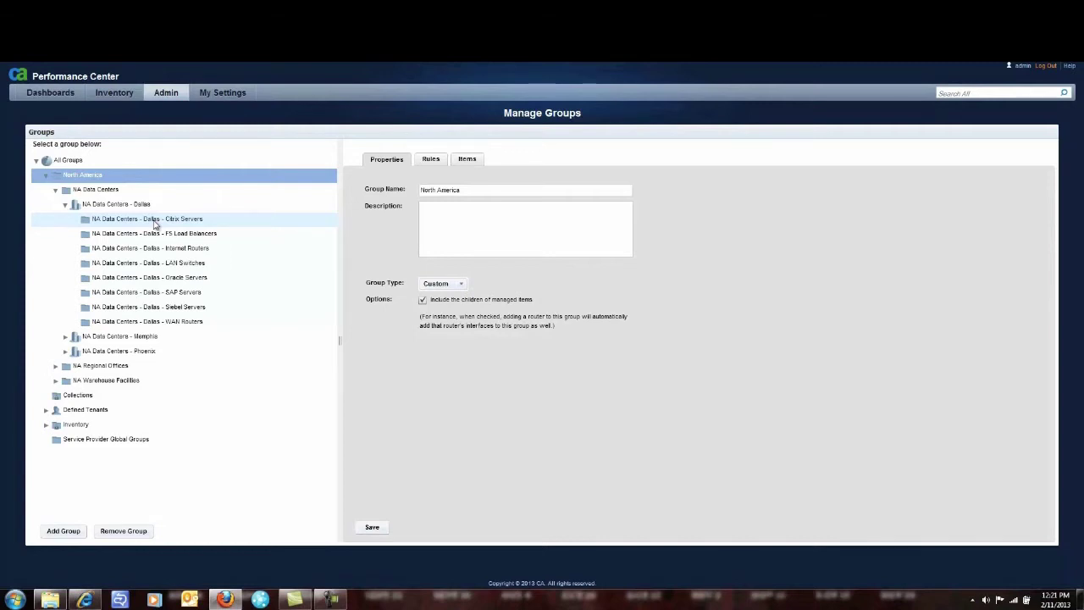
left_click(56, 191)
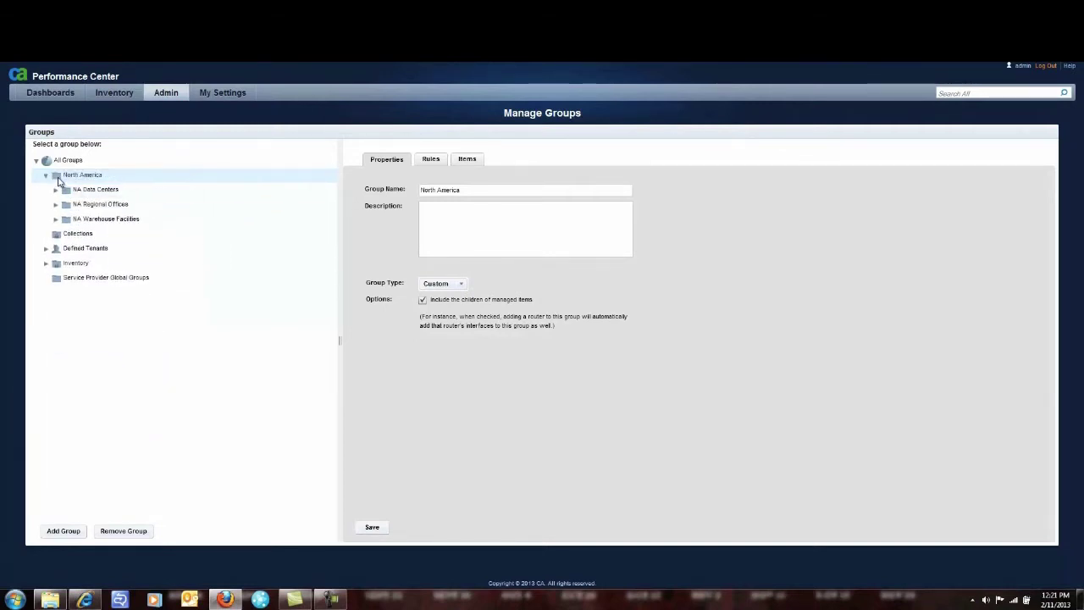
Add a new group named "NA Key Applications" under the North America group
right_click(59, 179)
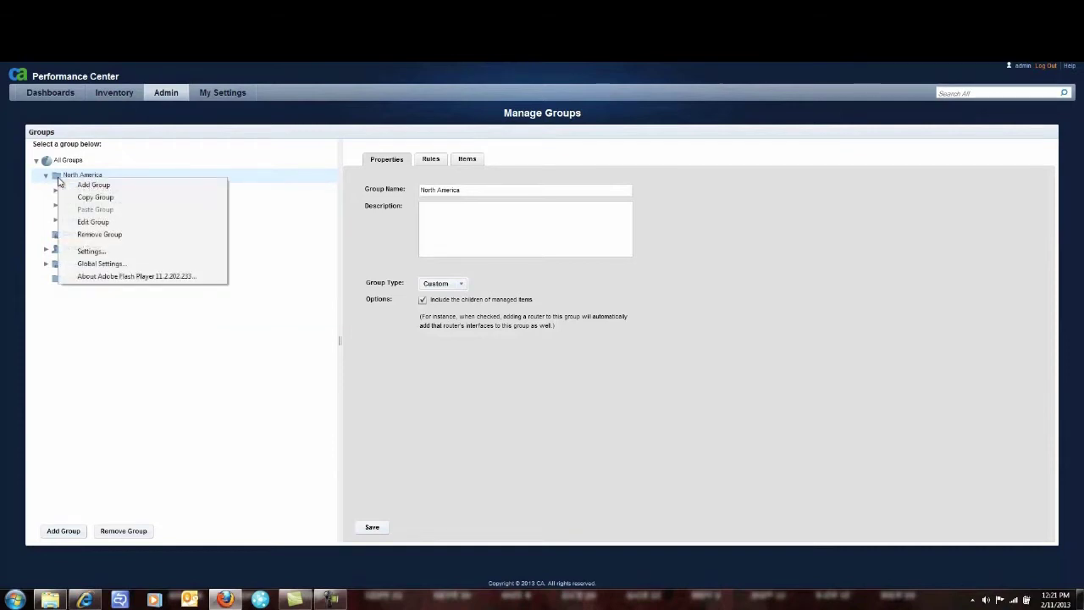
left_click(91, 186)
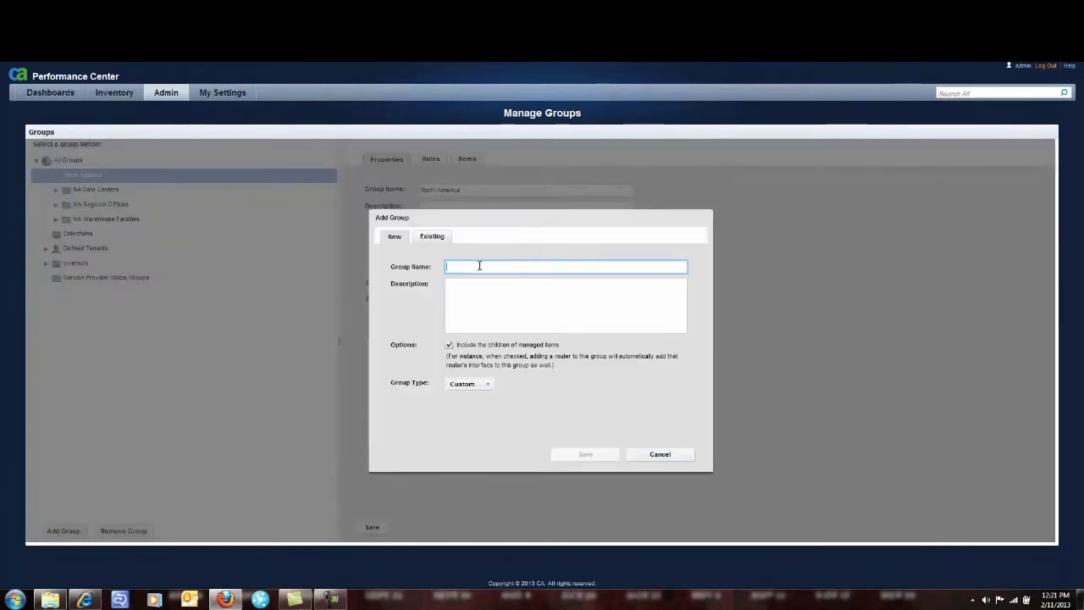
type("NA Key Applications")
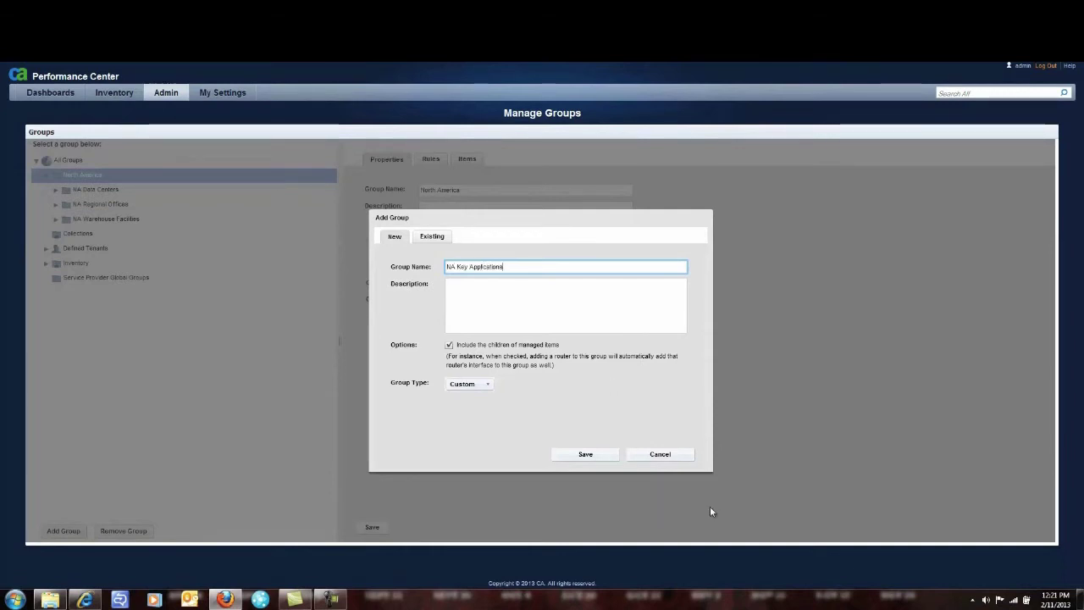
left_click(599, 455)
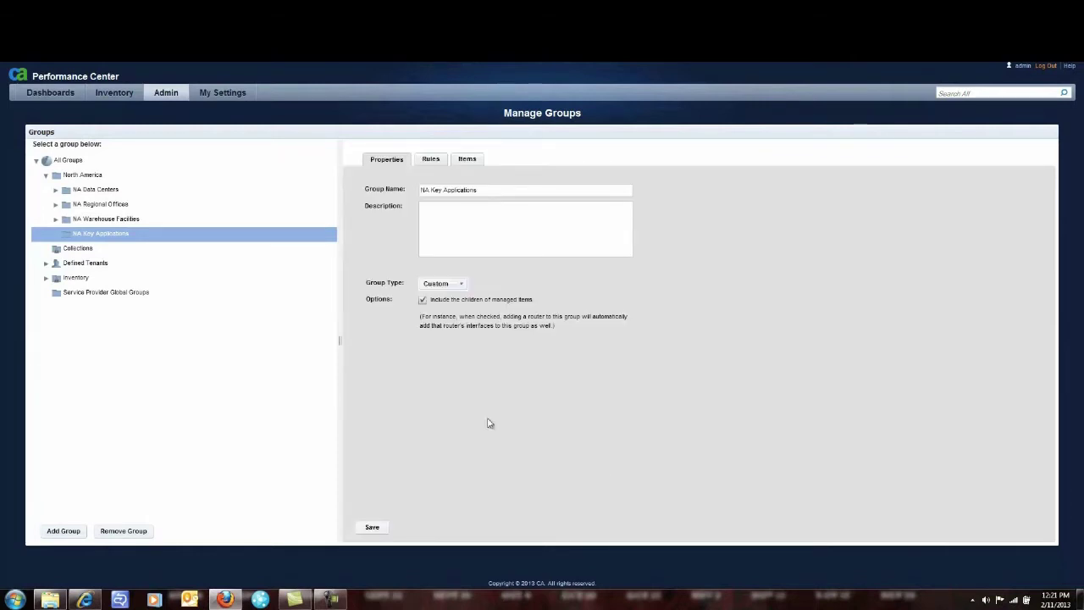
Add a new subgroup named "NA Citrix Servers and Applications" under NA Key Applications
right_click(117, 237)
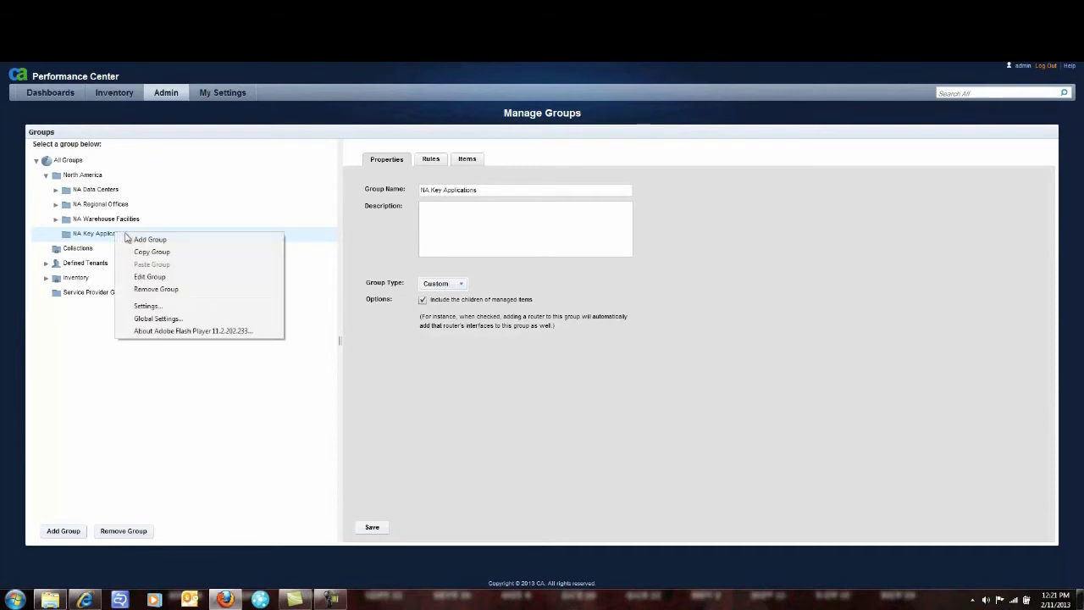
left_click(143, 240)
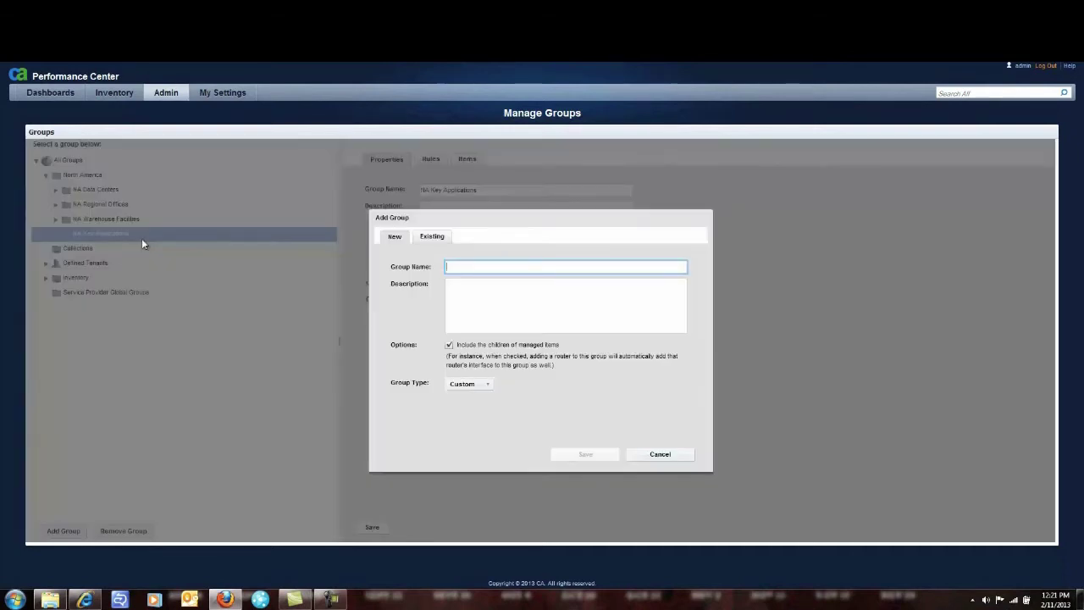
type("NA Citrix Servers")
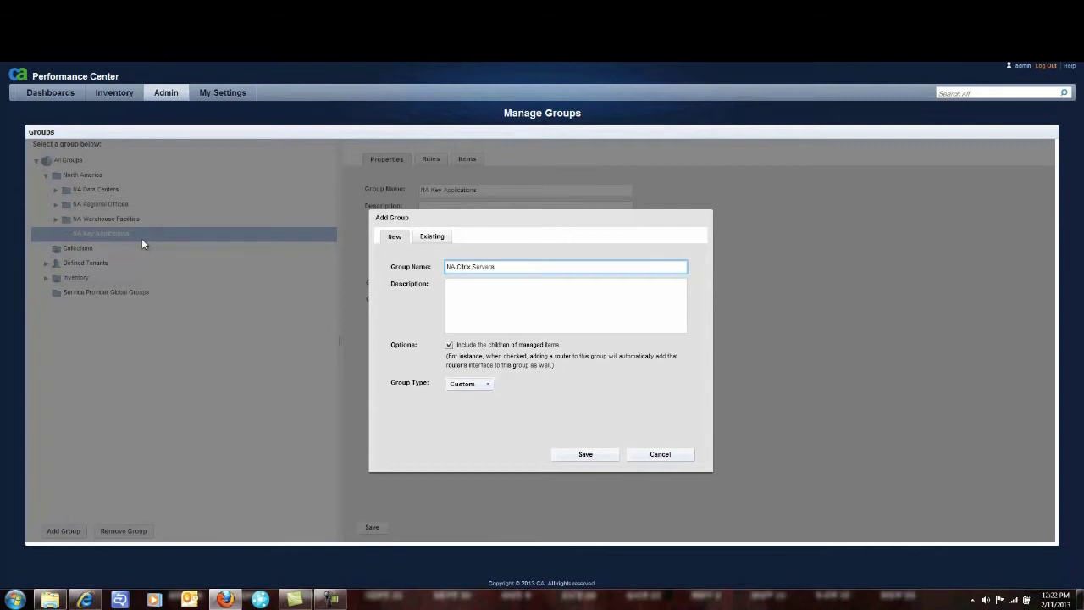
type(" and Applications")
left_click(574, 458)
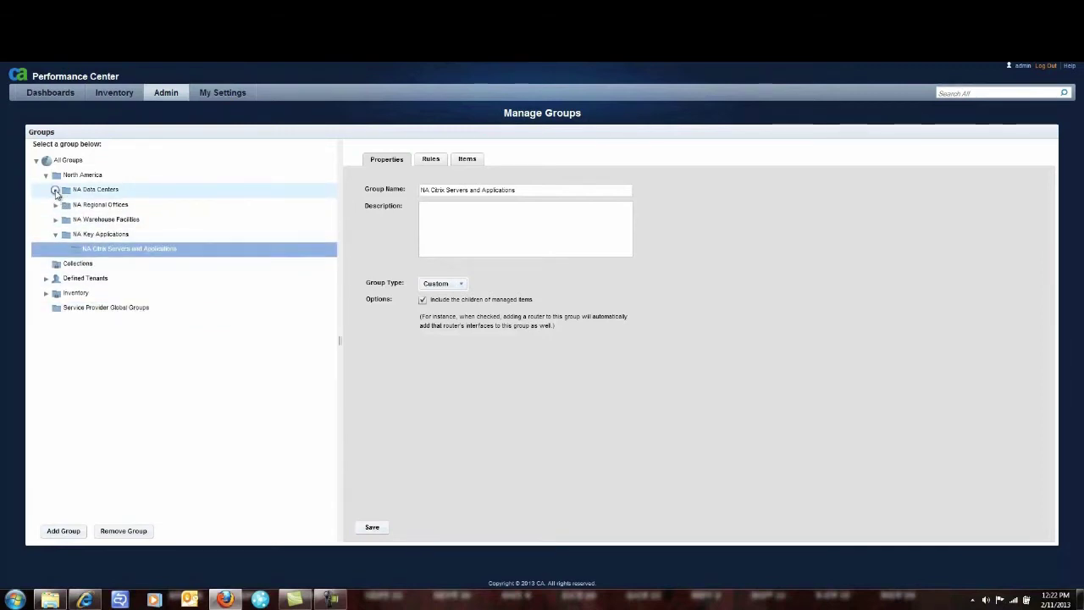
Copy the Dallas data center's Citrix Servers group into the NA Citrix Servers and Applications group
left_click(55, 190)
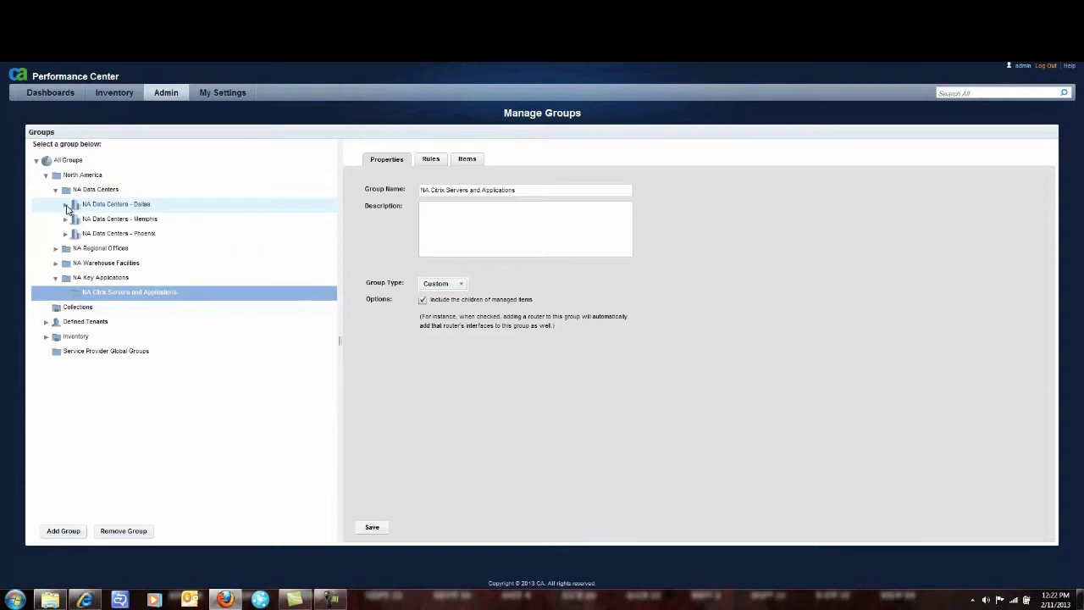
left_click(66, 206)
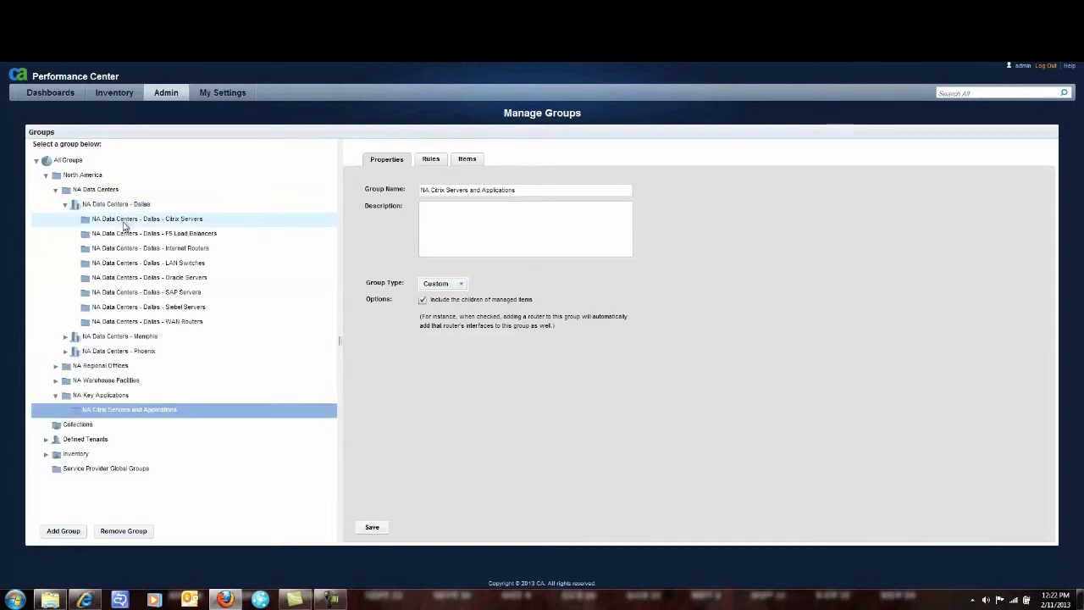
left_click(123, 222)
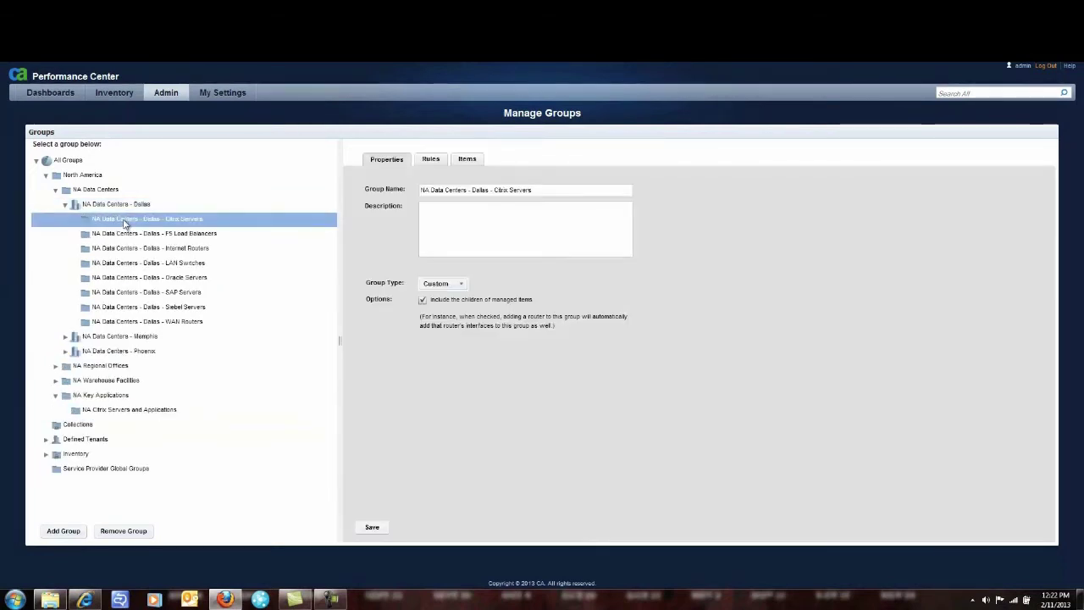
right_click(123, 222)
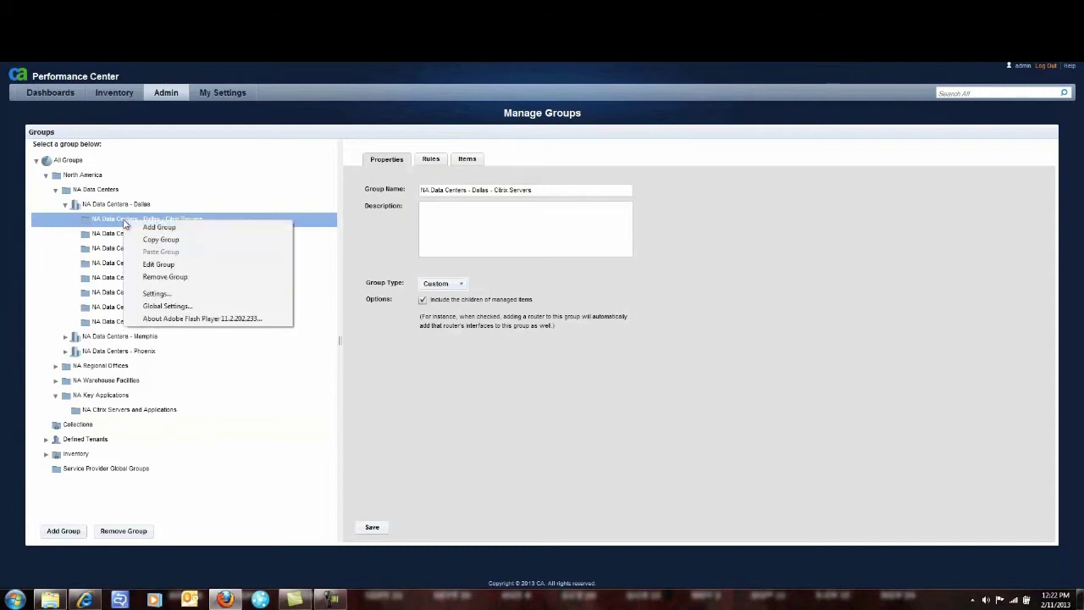
left_click(157, 242)
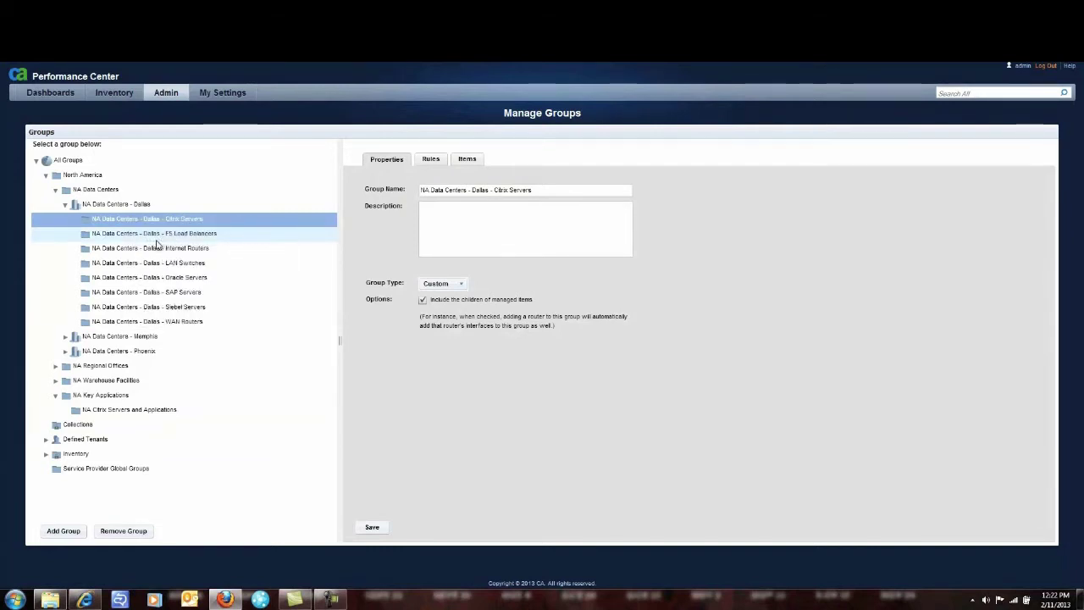
left_click(123, 410)
right_click(123, 412)
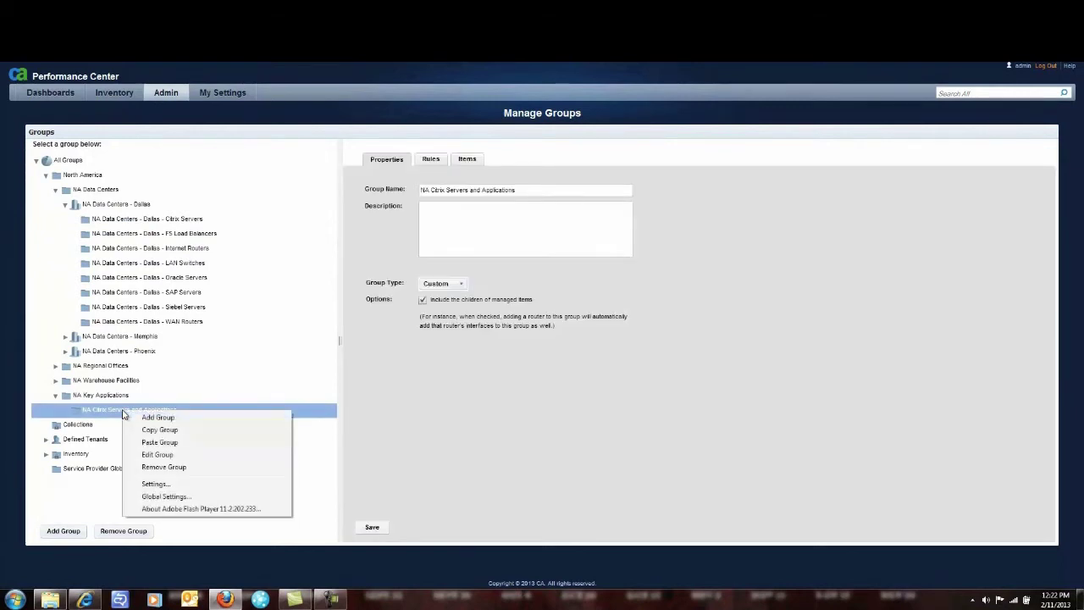
left_click(159, 442)
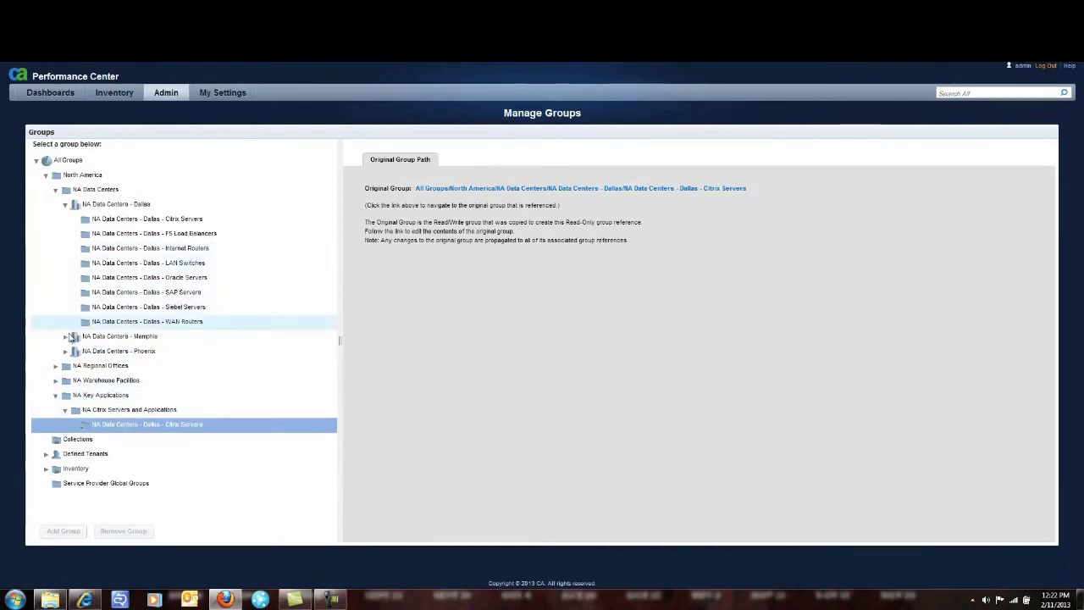
Copy the Memphis data center's Citrix Servers group into the NA Citrix Servers and Applications group
left_click(66, 336)
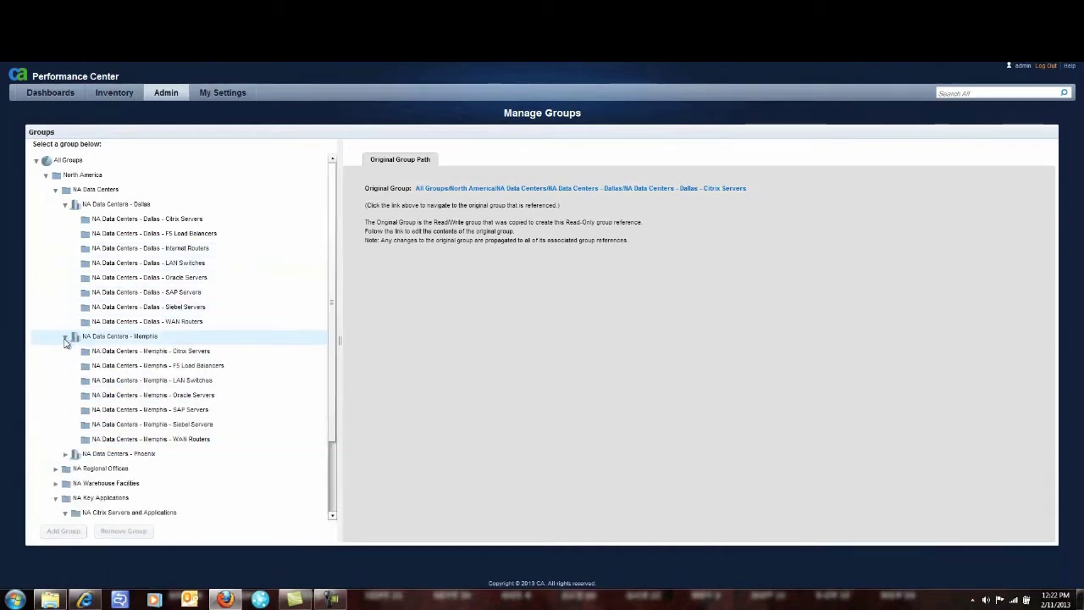
left_click(131, 354)
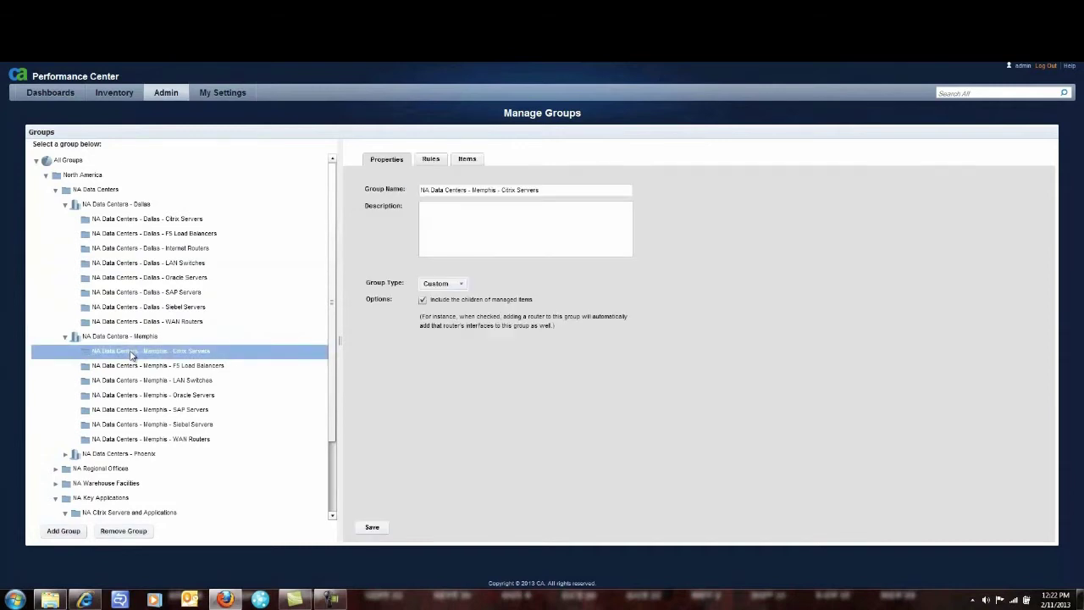
right_click(131, 354)
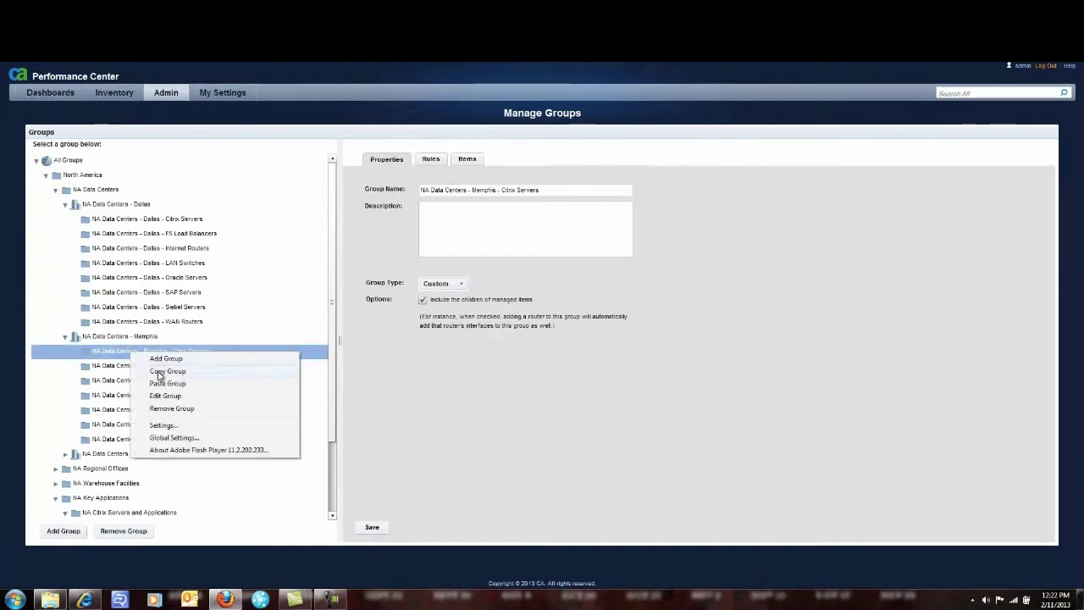
left_click(161, 371)
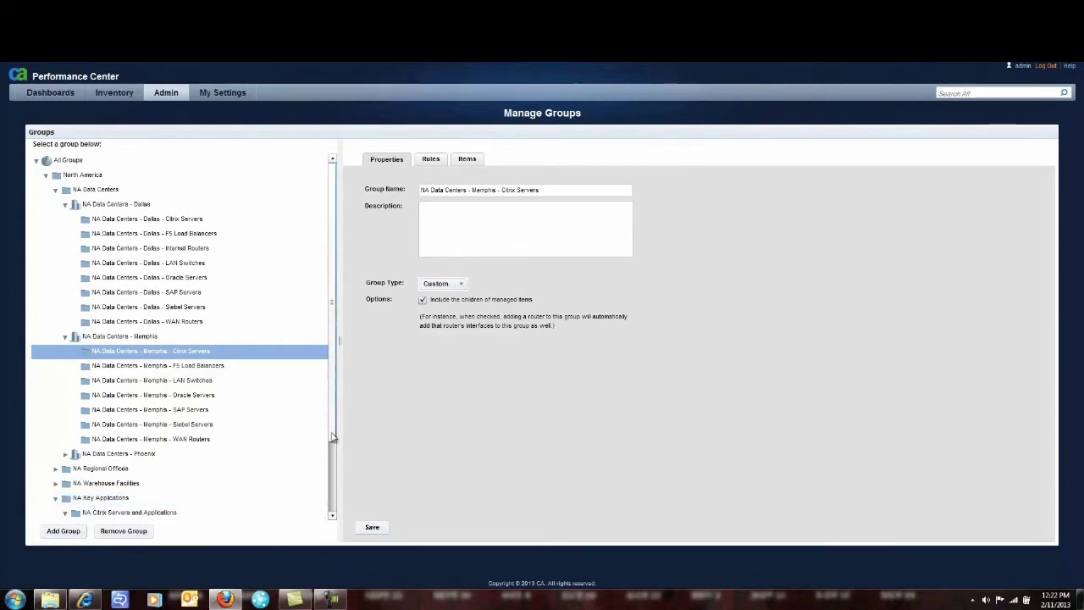
scroll(332, 437, "down", 3)
left_click(123, 440)
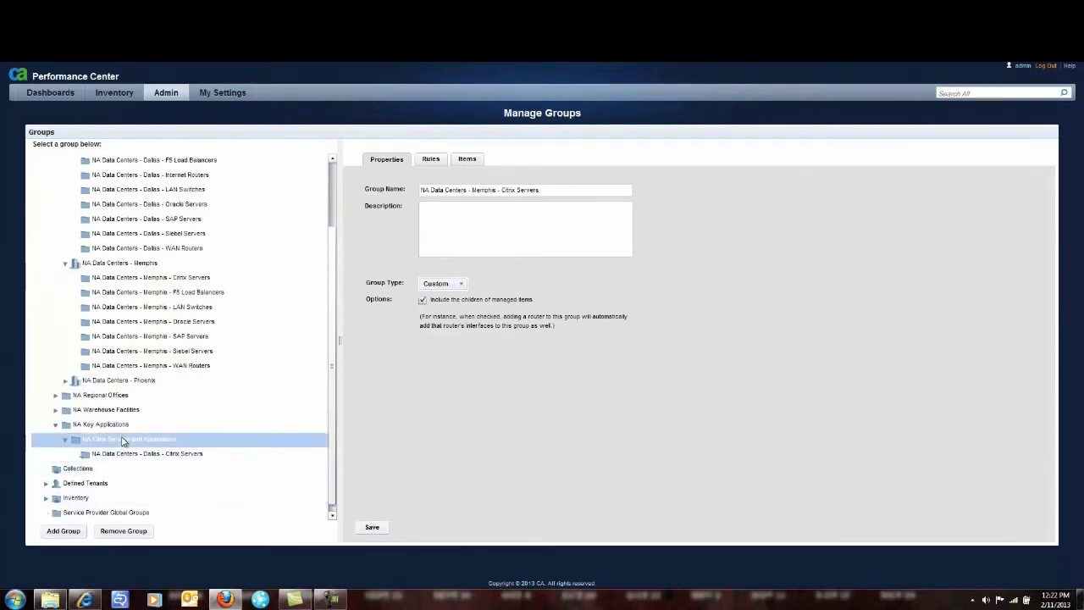
right_click(122, 440)
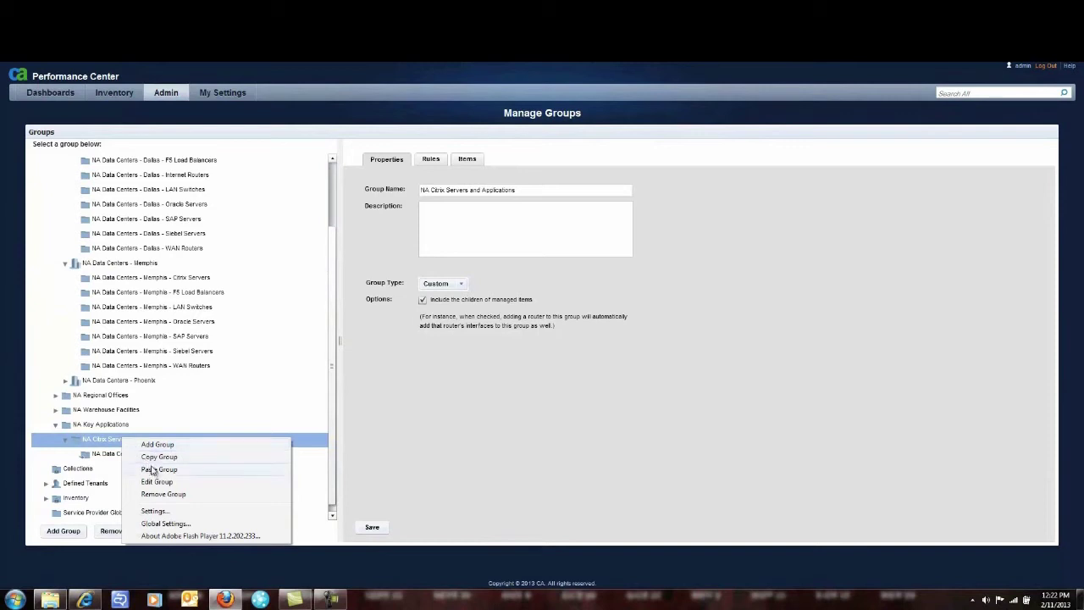
left_click(151, 468)
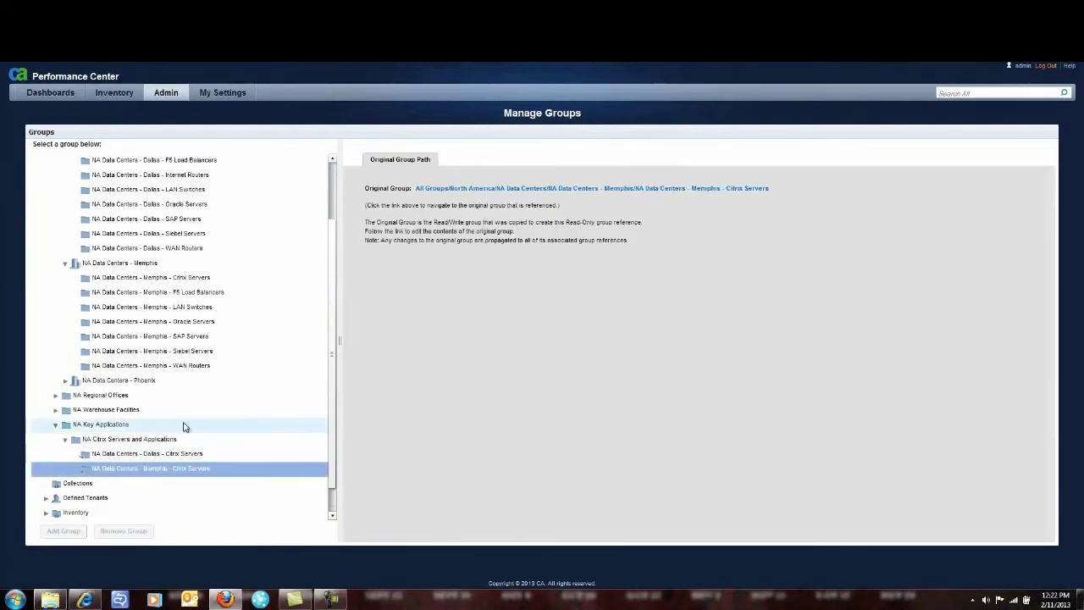
Copy the Phoenix data center's Citrix Servers group into NA Citrix Servers and Applications, and collapse the NA Data Centers branch
left_click(67, 381)
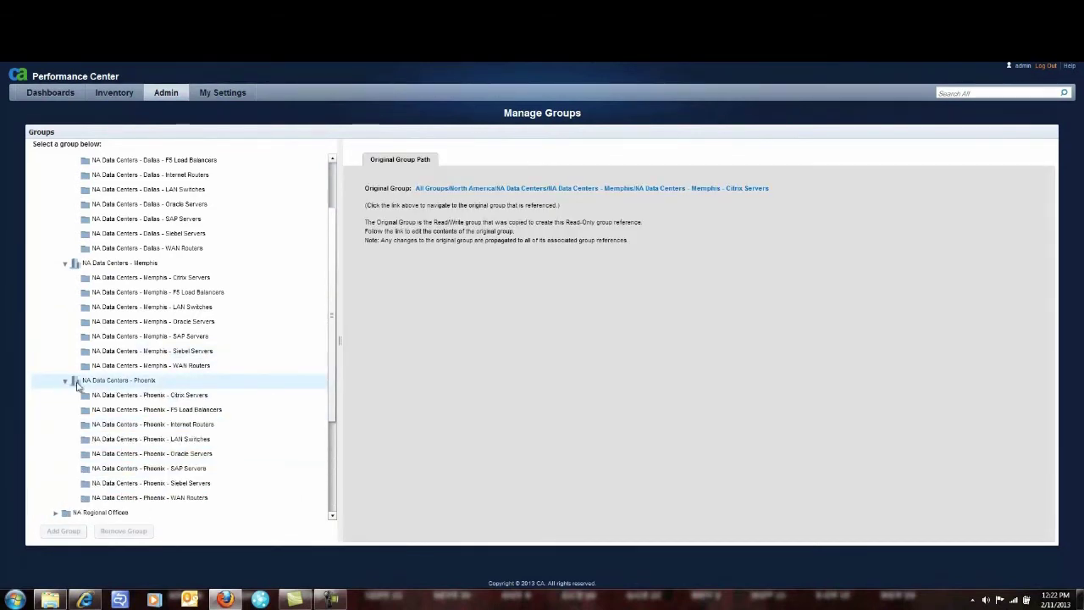
scroll(335, 456, "down", 3)
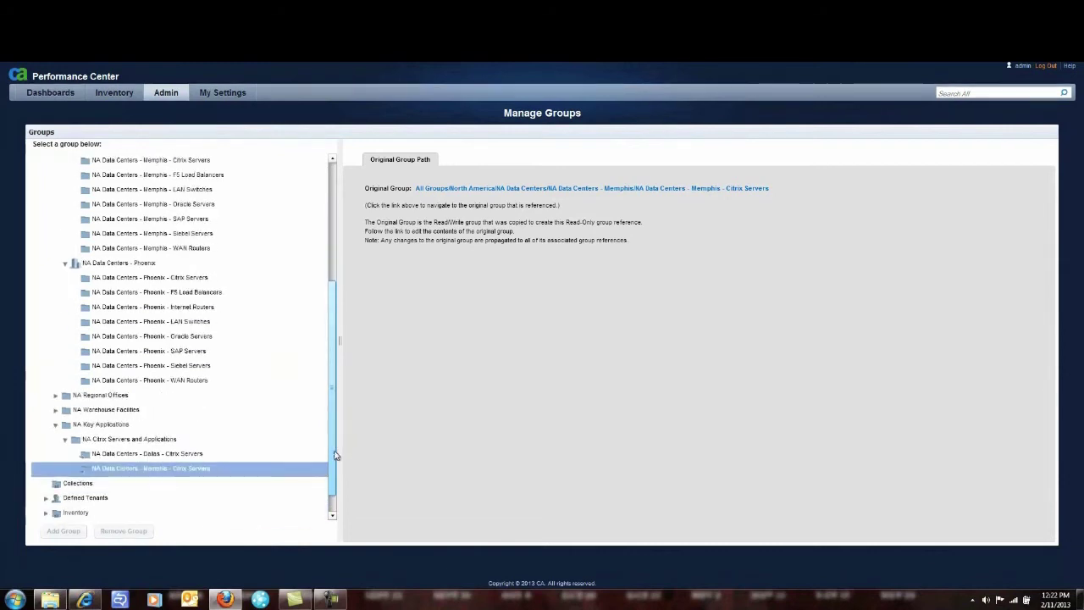
scroll(335, 456, "down", 1)
left_click(172, 248)
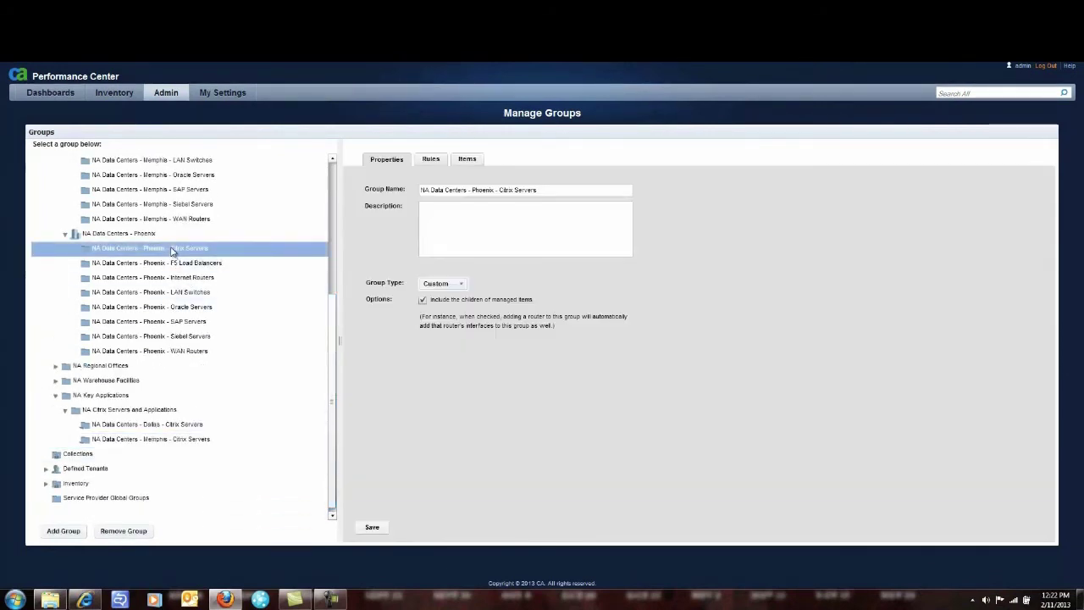
right_click(172, 250)
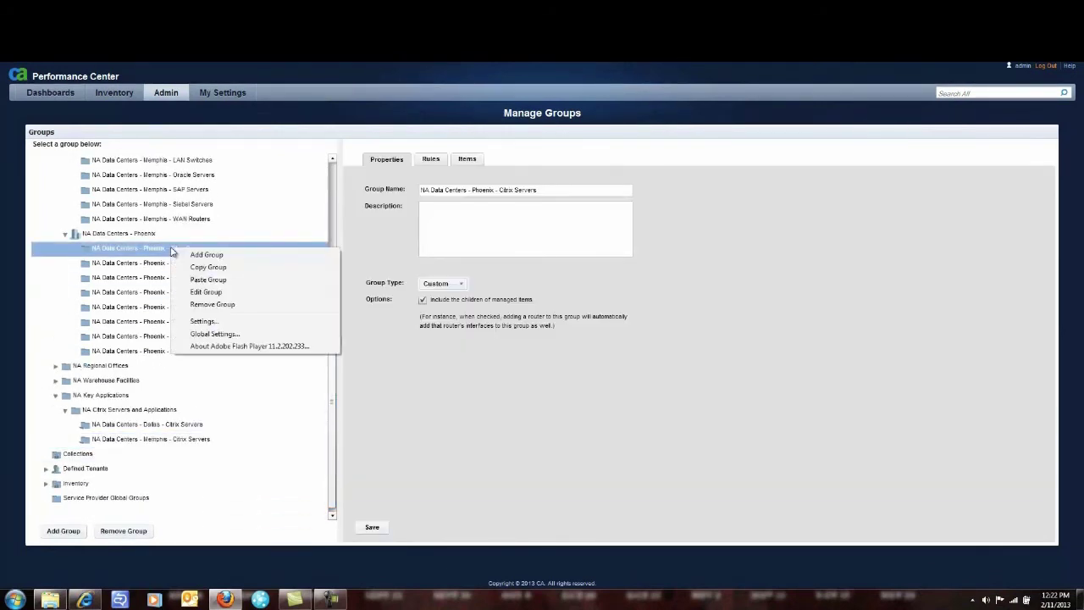
left_click(206, 268)
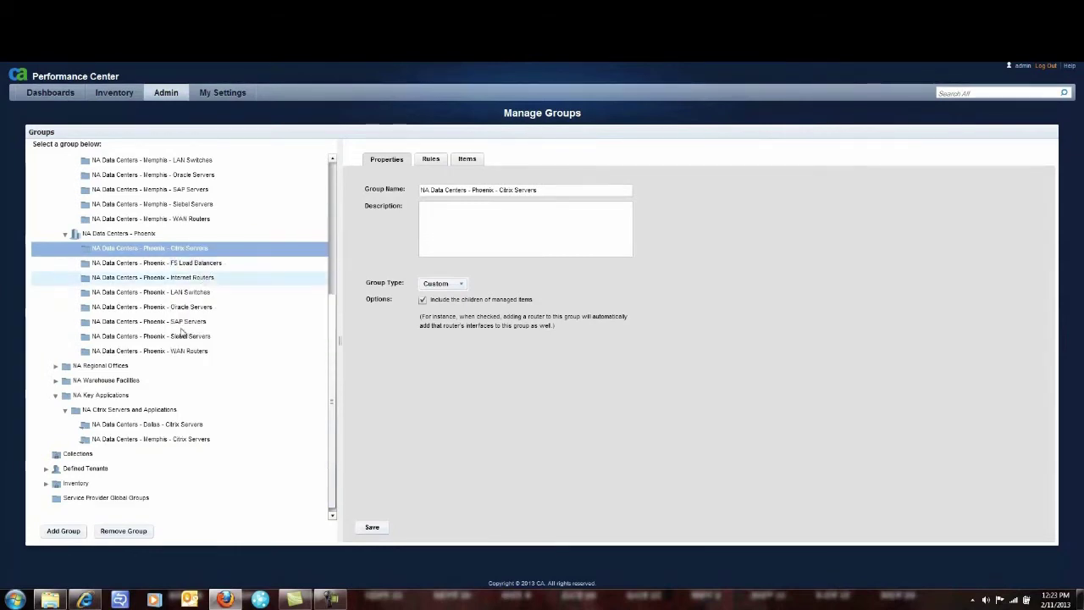
left_click(132, 412)
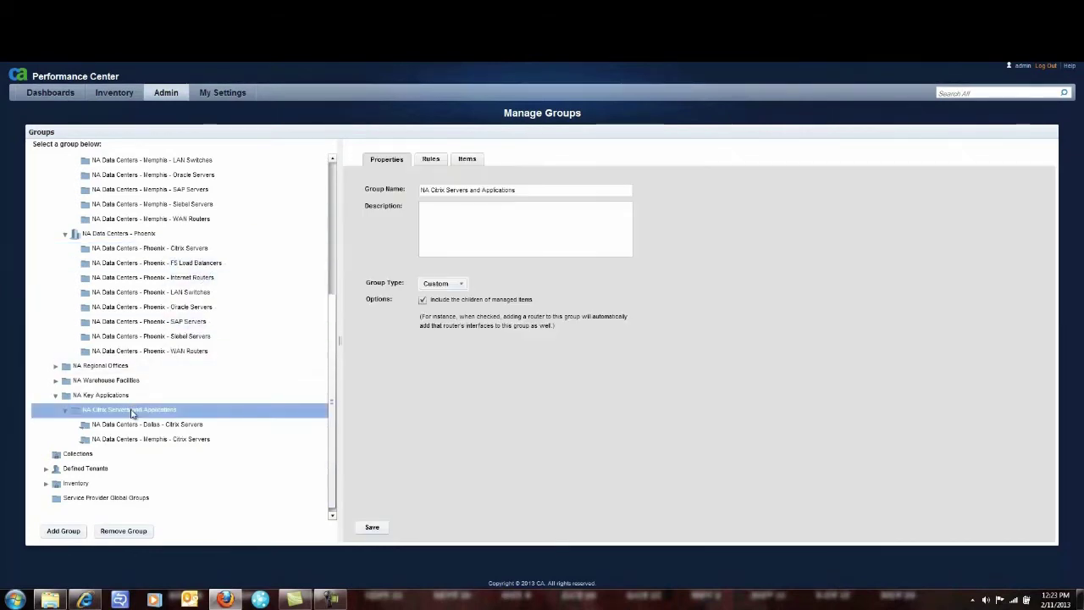
right_click(132, 412)
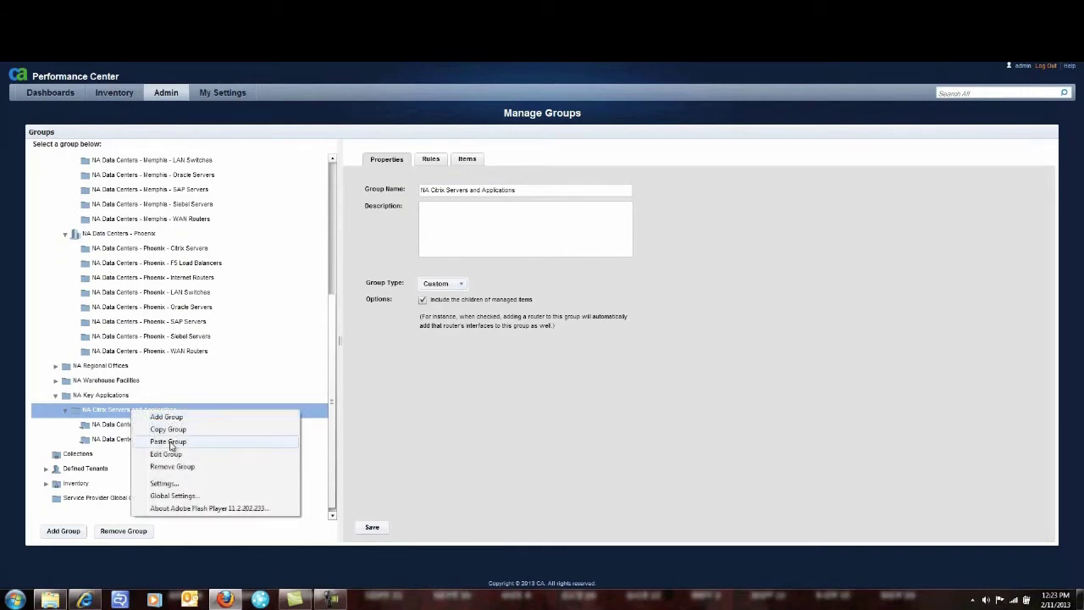
left_click(169, 442)
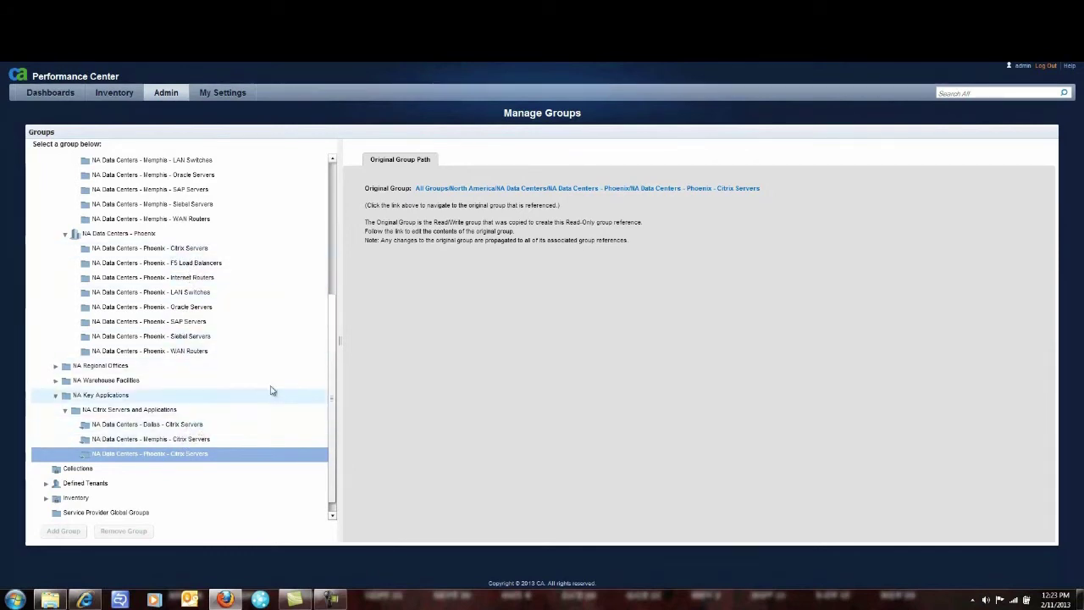
scroll(330, 346, "up", 5)
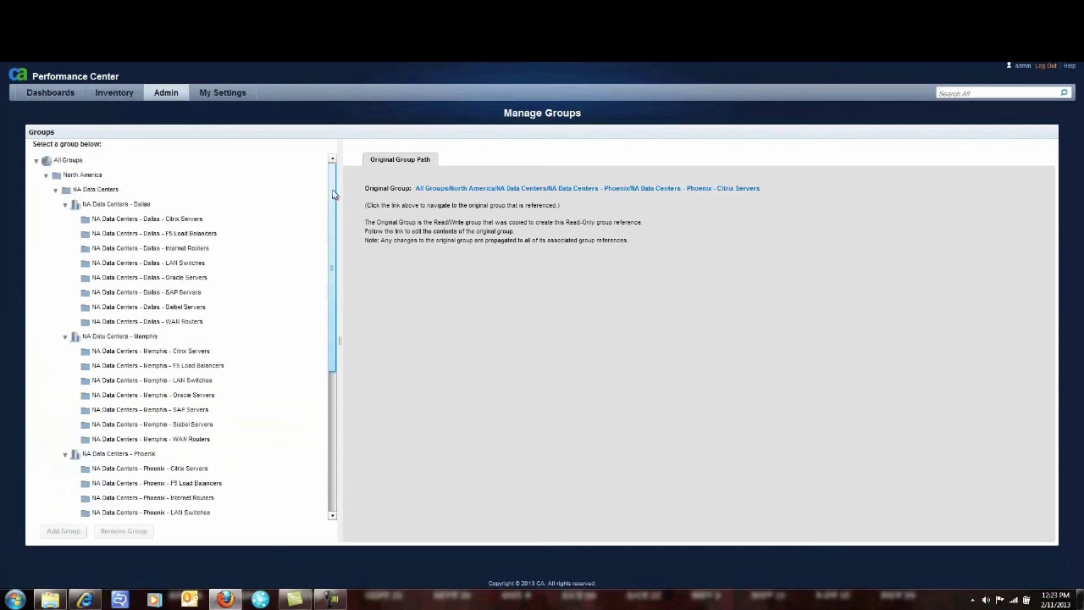
left_click(55, 191)
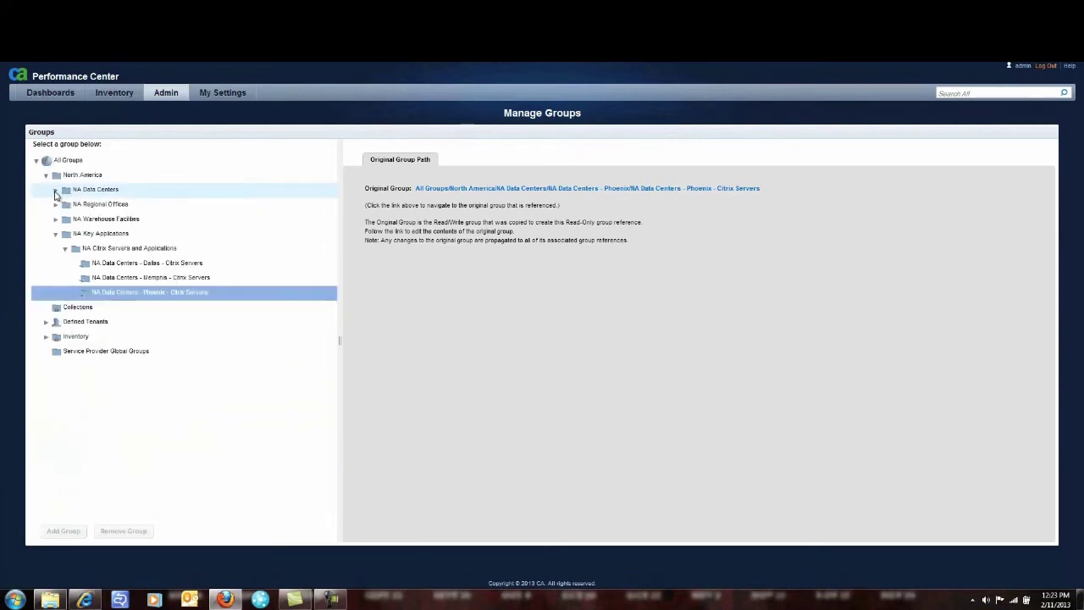
Leave the group management page with North America selected and open the Server Device Health dashboard
left_click(46, 175)
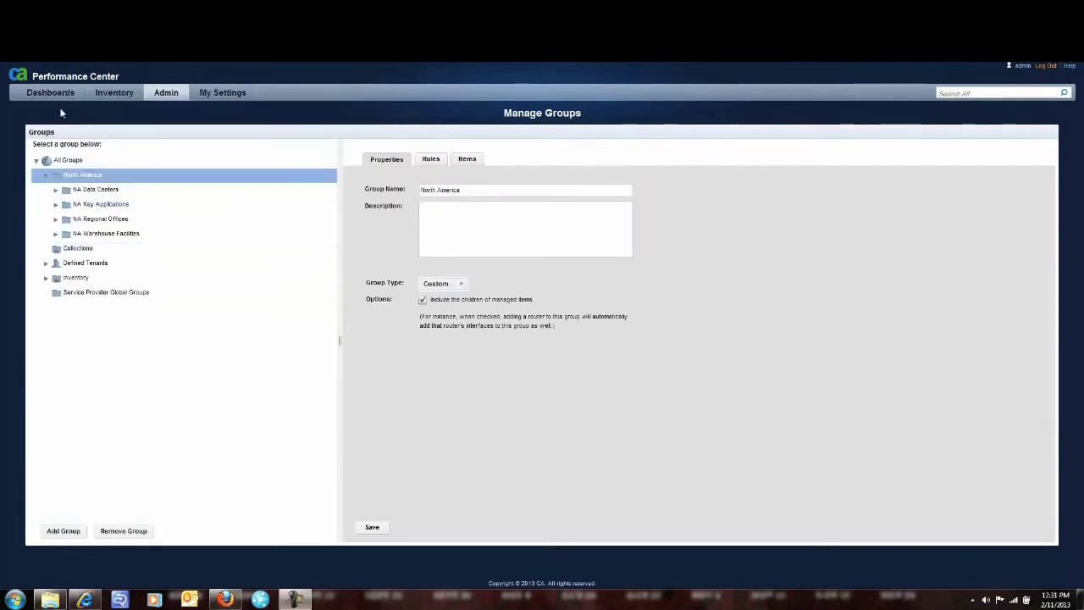
mouse_move(56, 98)
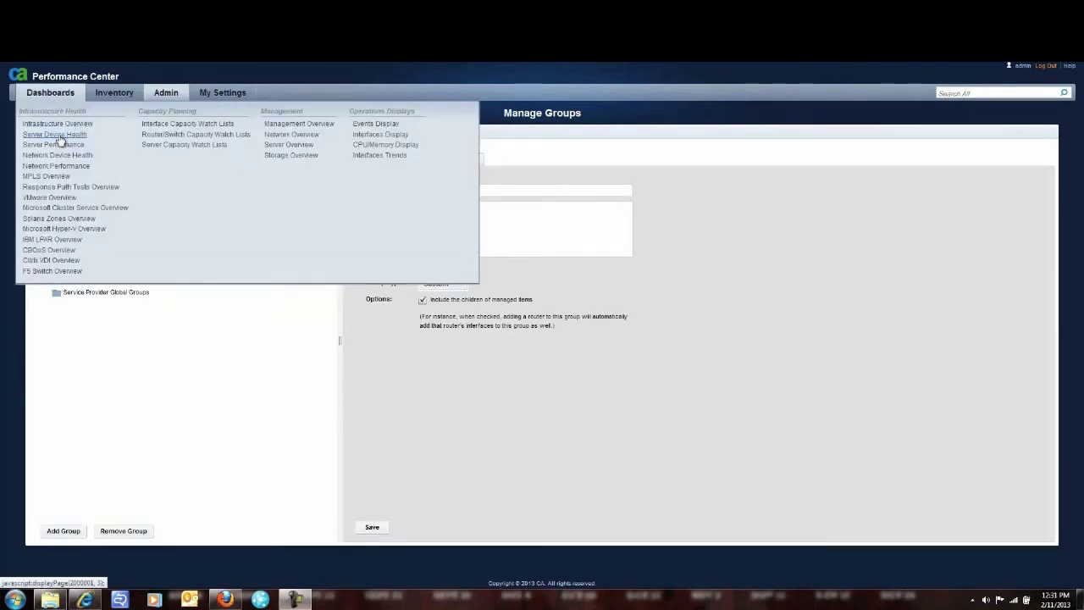
left_click(59, 136)
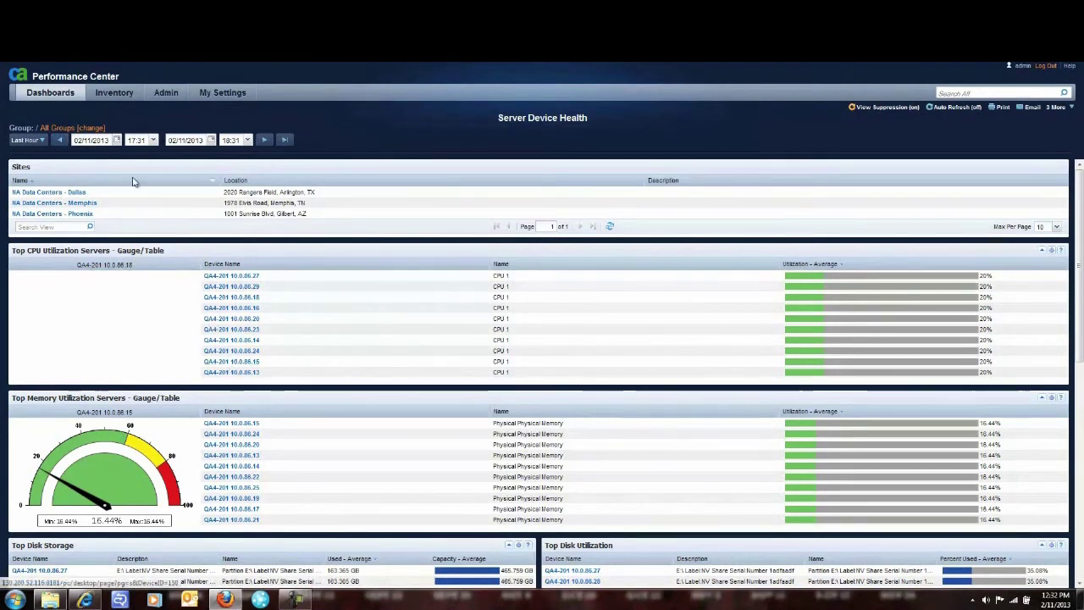
Filter the Server Device Health dashboard to the NA Citrix Servers and Applications group under NA Key Applications
left_click(72, 131)
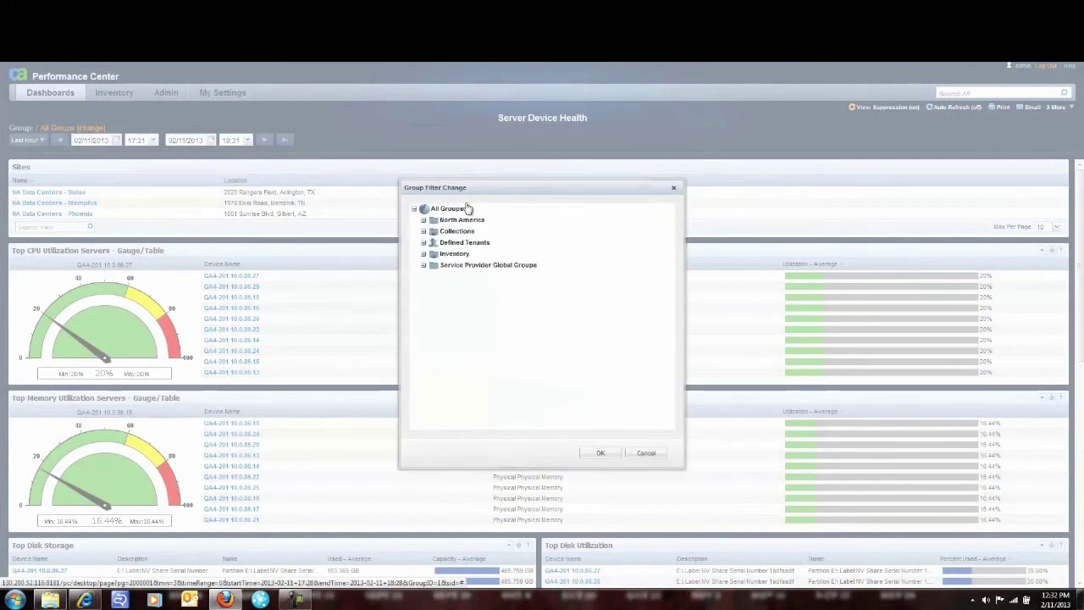
left_click(423, 220)
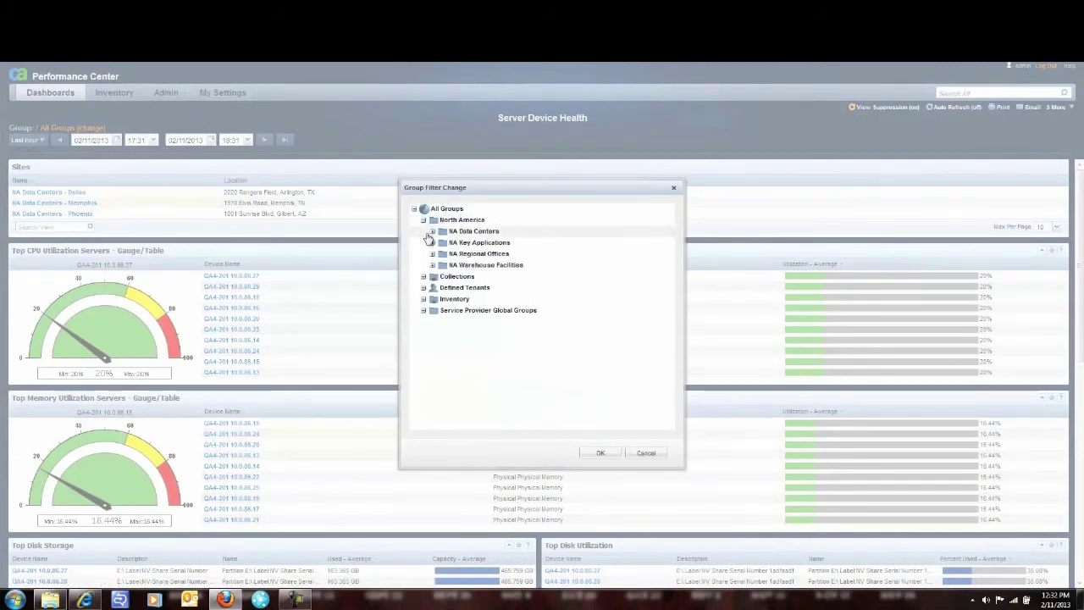
left_click(431, 243)
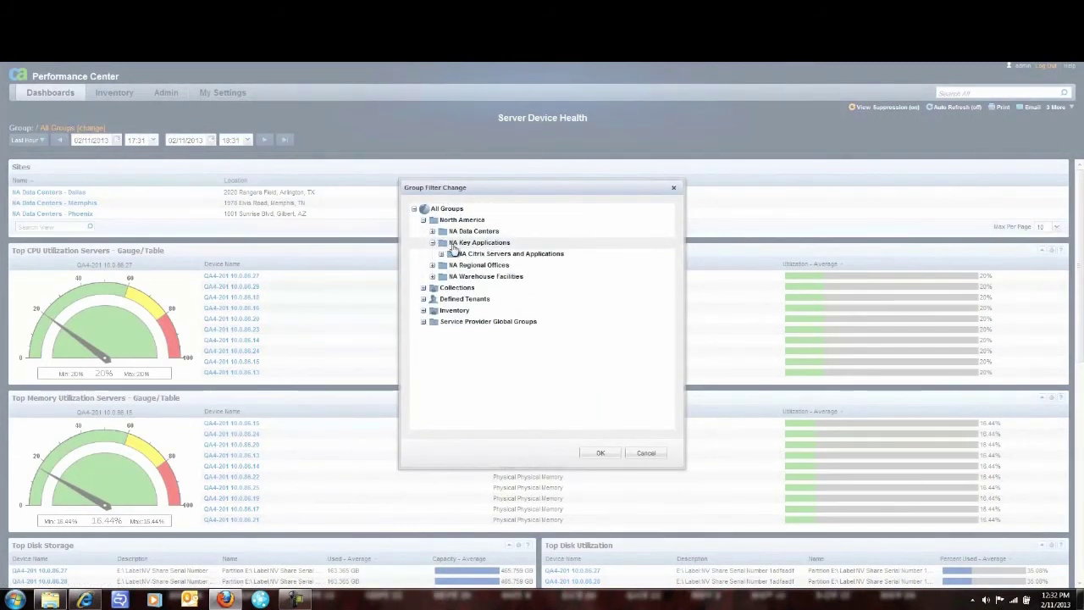
left_click(472, 256)
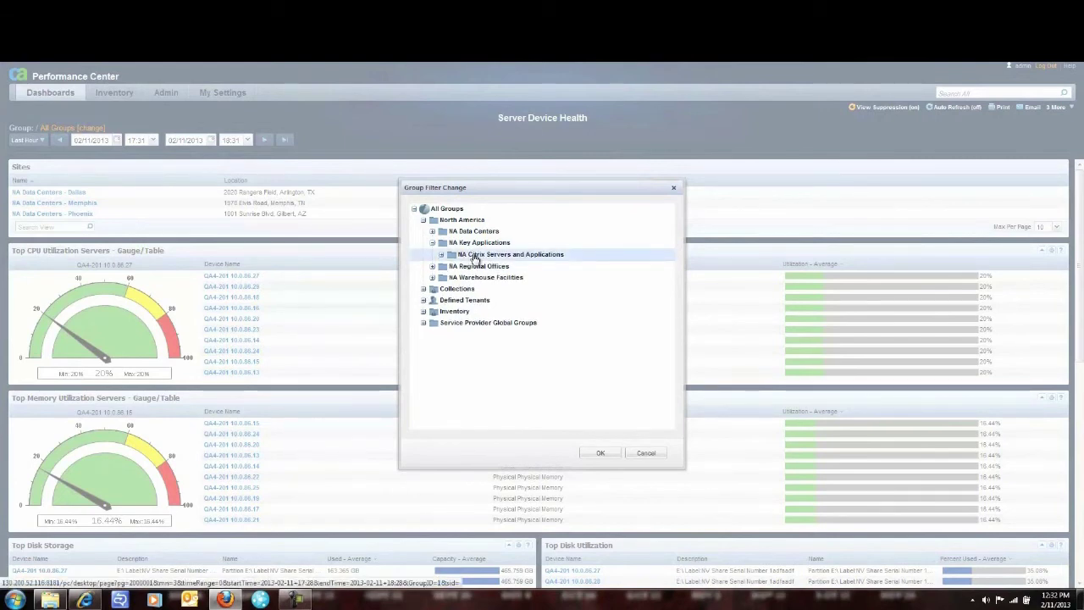
left_click(600, 454)
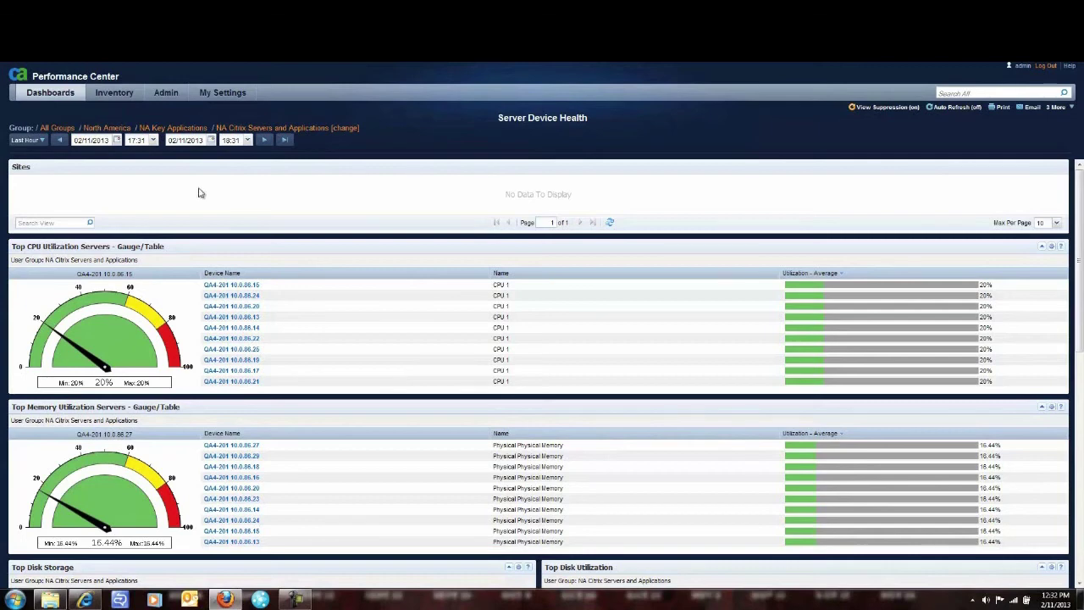
Change the dashboard's group filter to NA Data Centers - Memphis - Citrix Servers within NA Citrix Servers and Applications
left_click(280, 133)
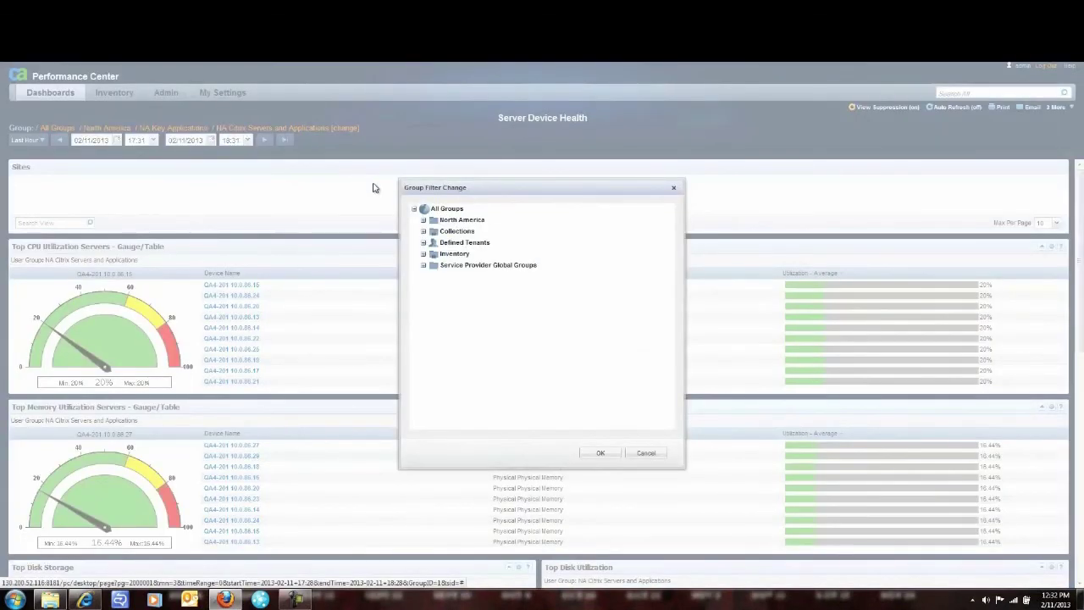
left_click(423, 221)
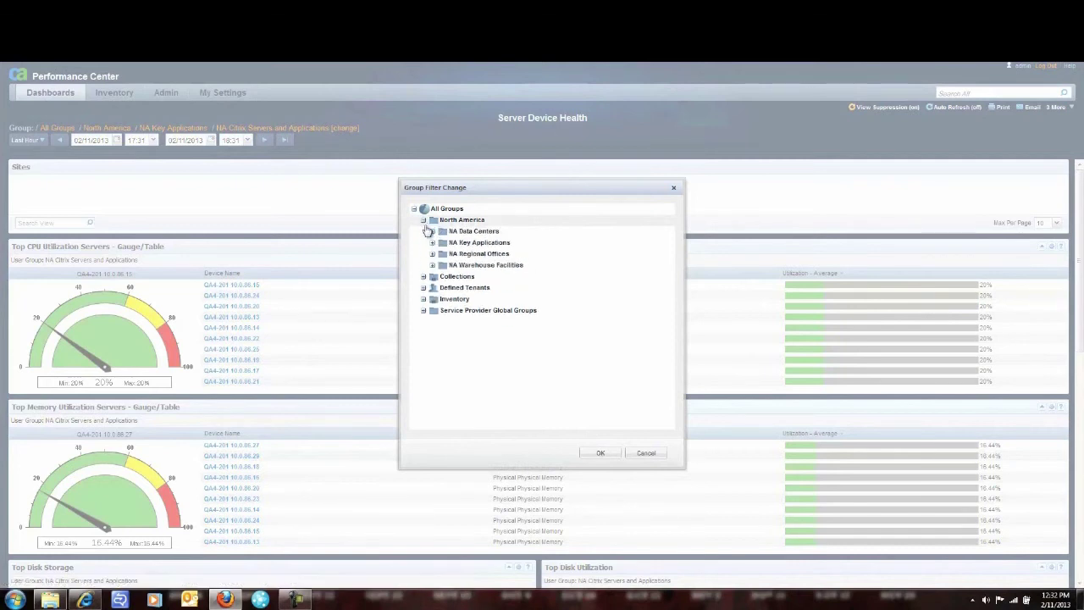
left_click(432, 244)
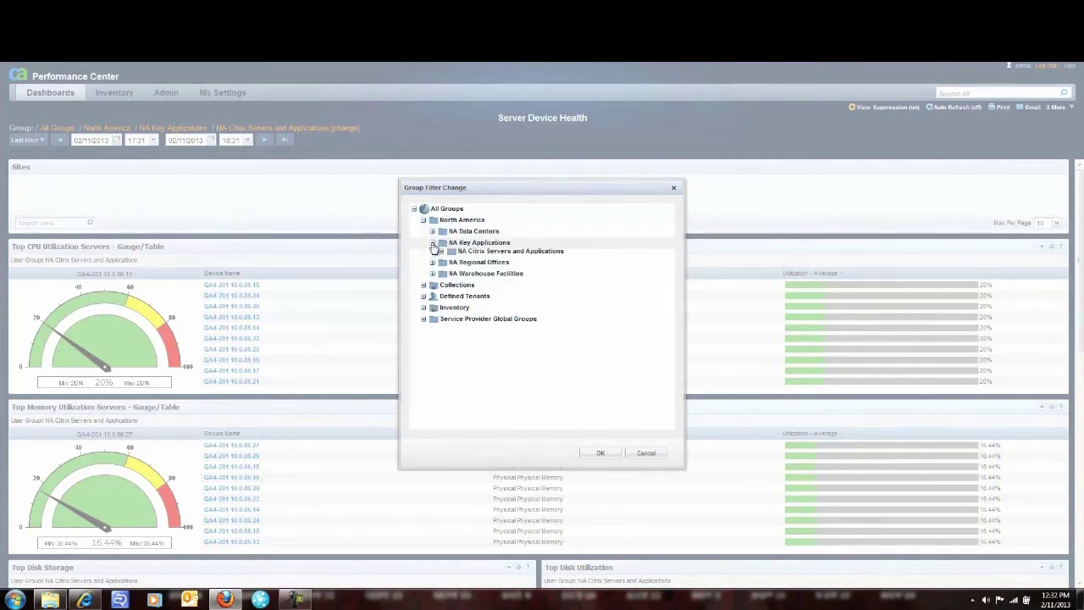
left_click(441, 256)
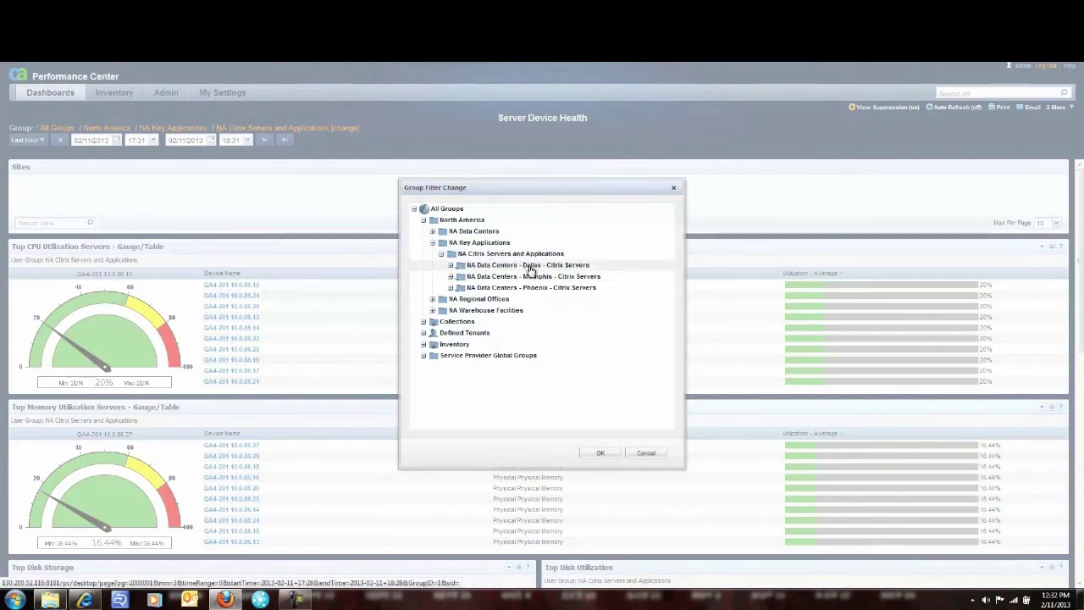
left_click(531, 280)
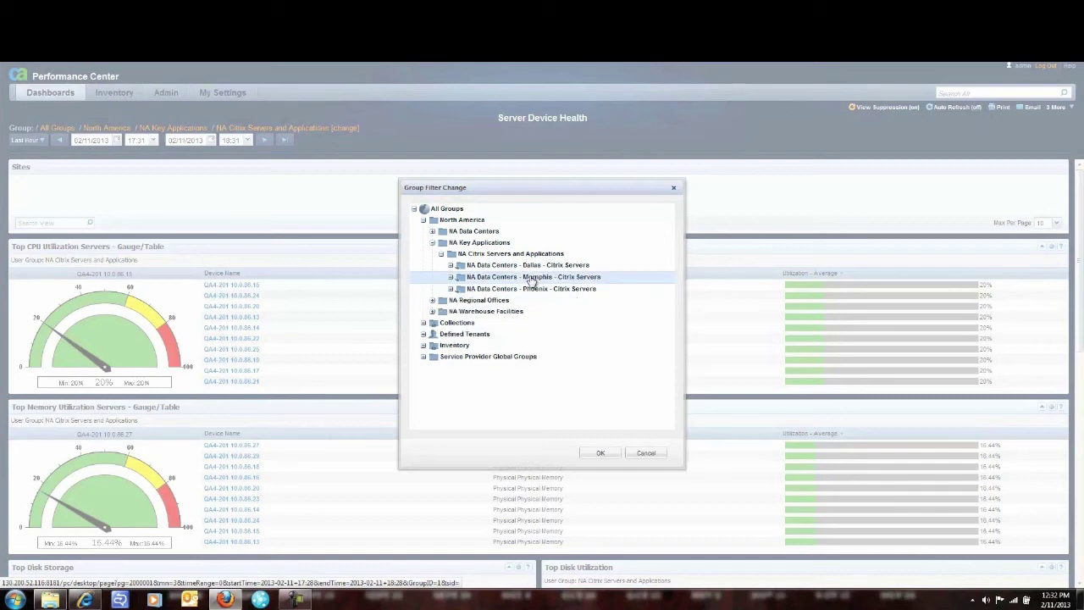
left_click(599, 454)
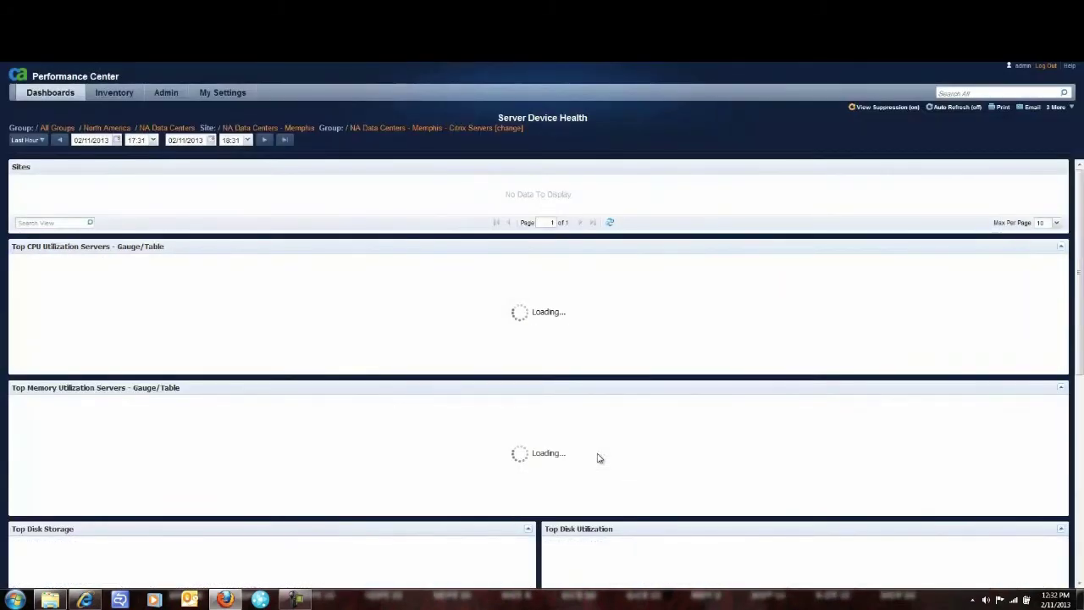